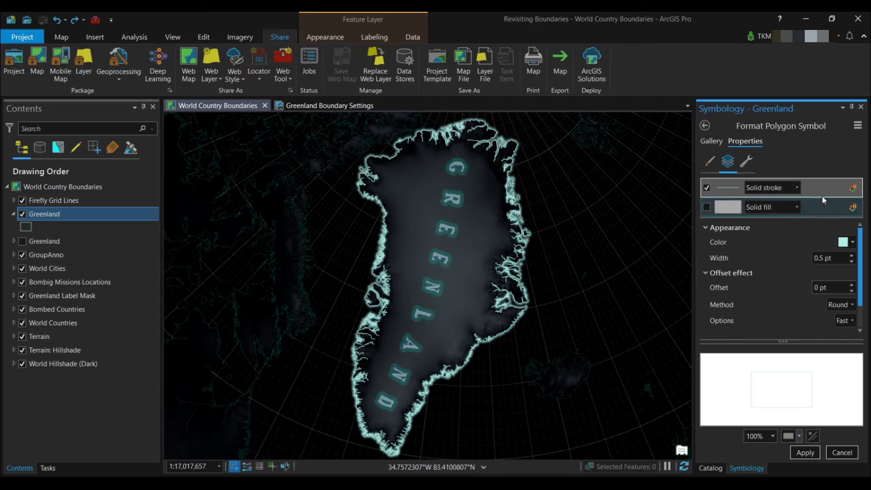
Check the RGB values, transparency and hex code of the Greenland solid stroke's color in the Color Editor.
click(850, 245)
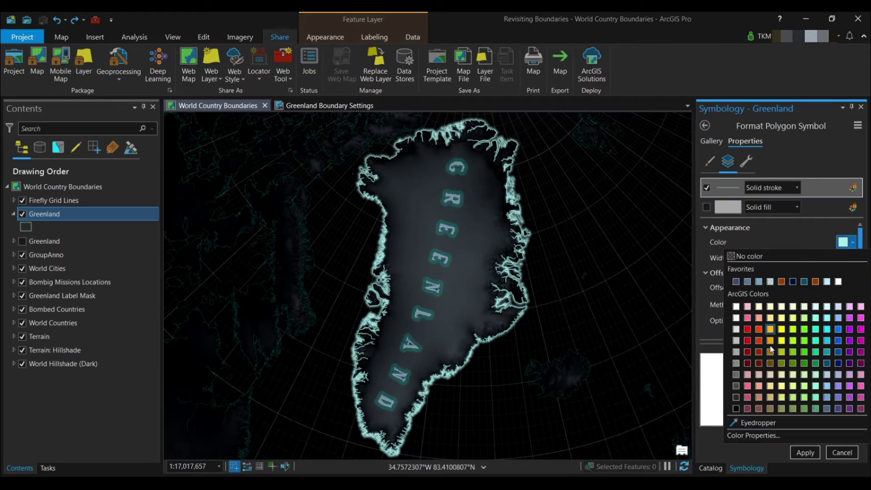
click(753, 436)
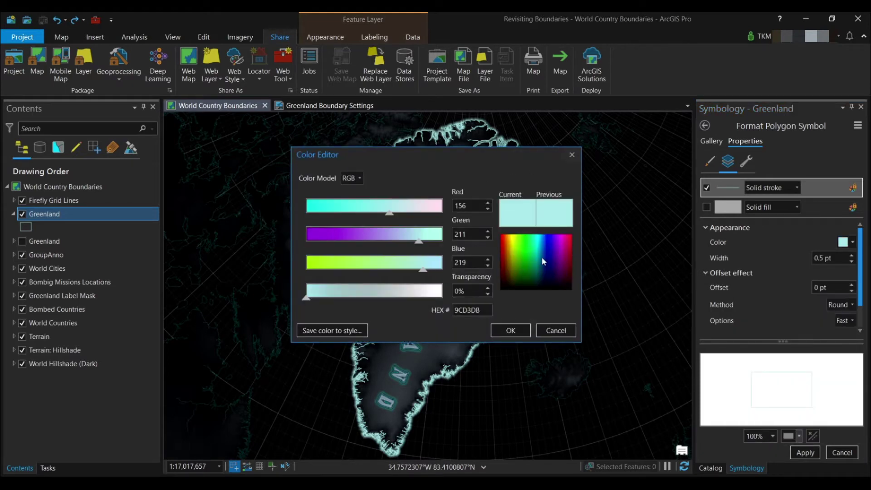
click(523, 330)
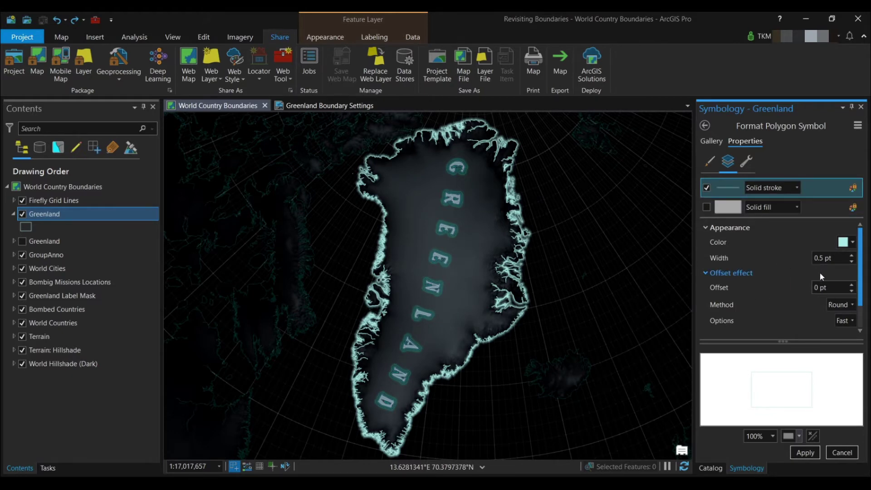
Keep the solid stroke's offset method at Round and set its offset option to Accurate.
click(853, 304)
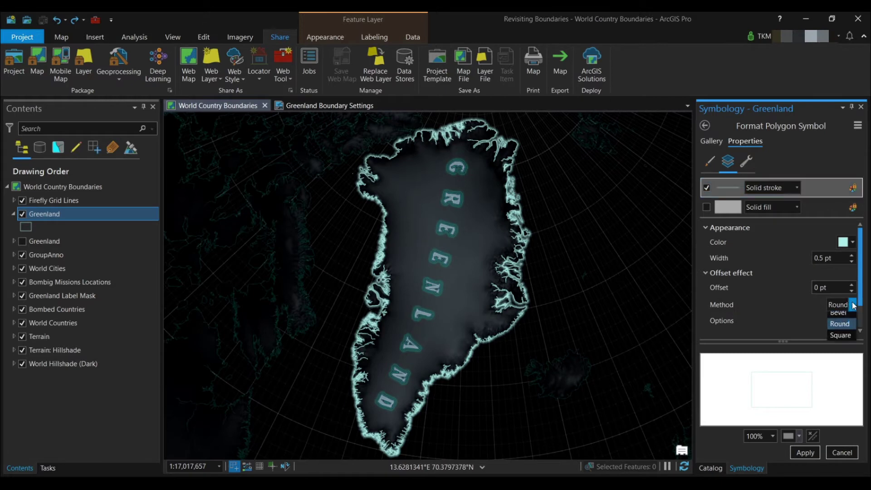
click(850, 335)
click(852, 321)
click(853, 345)
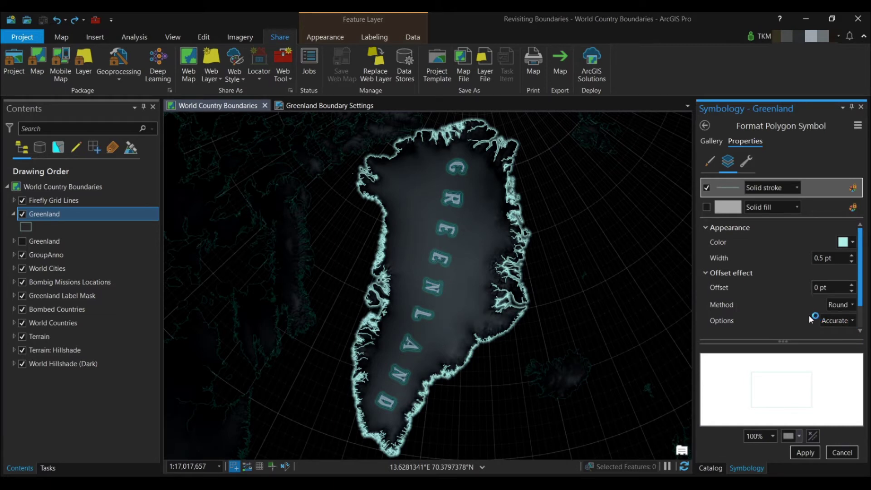
Duplicate the solid stroke in the symbol structure until there are nine copies, and return to the symbol layers view.
click(746, 163)
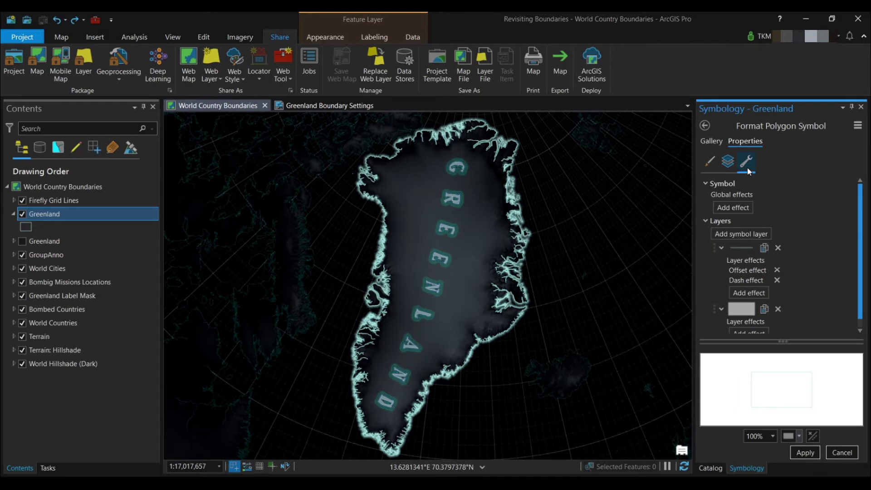
click(764, 247)
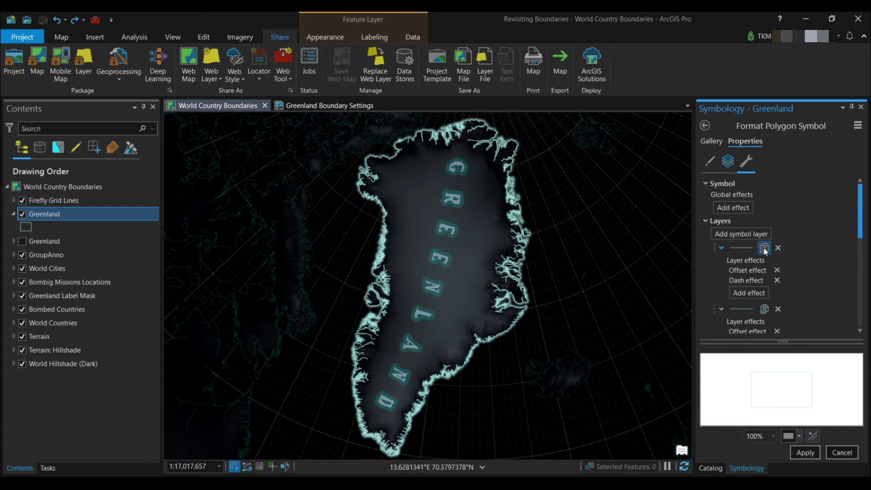
click(727, 162)
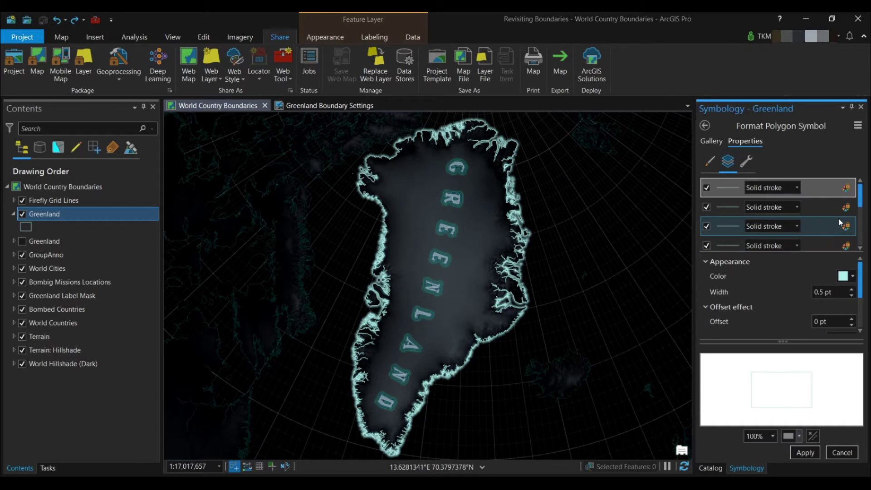
Set the color transparency of the second solid stroke from the bottom of the stack to 10%.
drag(860, 204, 860, 241)
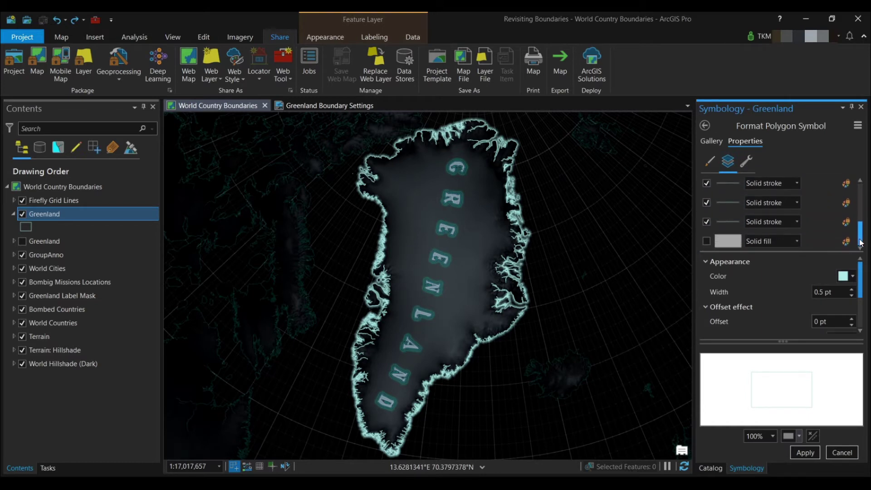
click(821, 225)
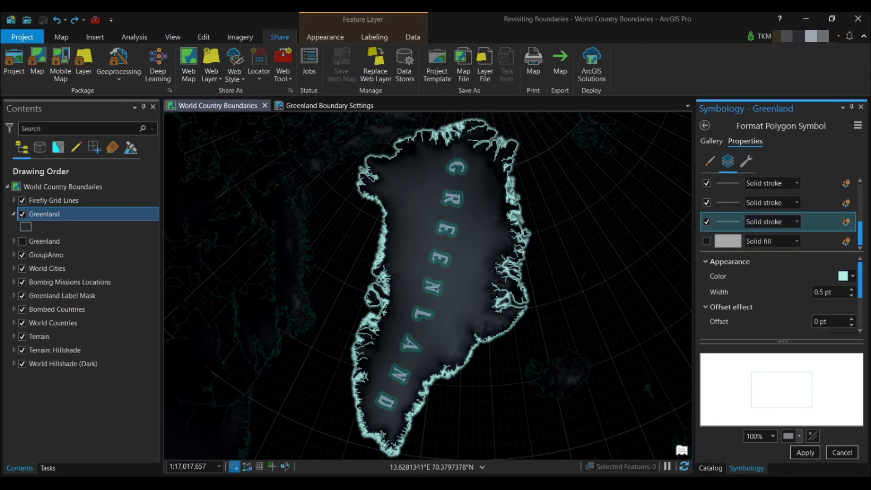
mouse_move(862, 277)
mouse_down()
mouse_move(861, 307)
mouse_move(860, 269)
mouse_up()
click(824, 203)
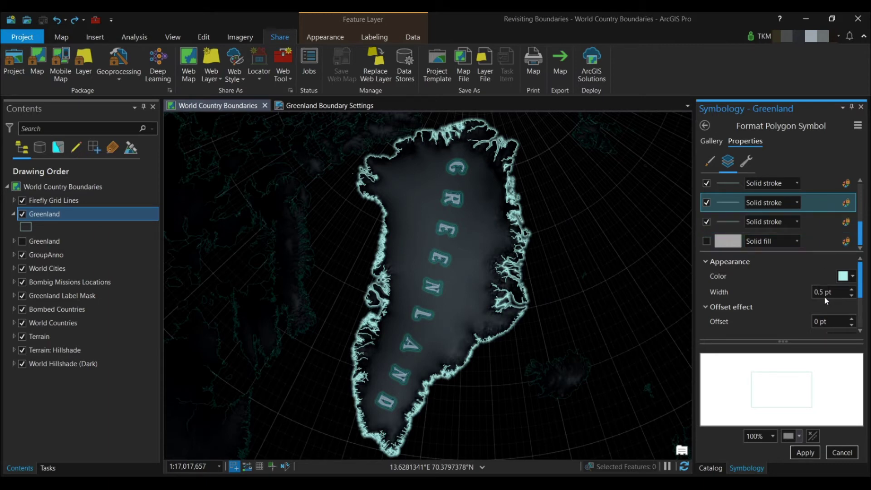
click(846, 276)
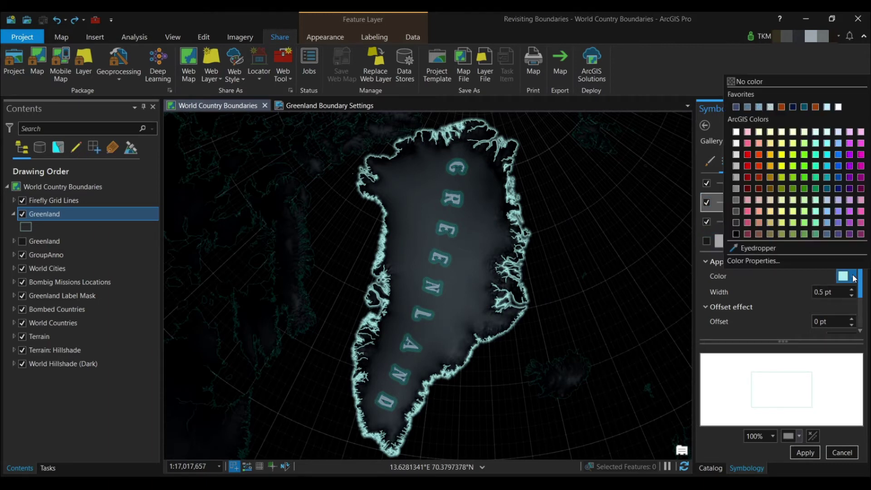
click(757, 261)
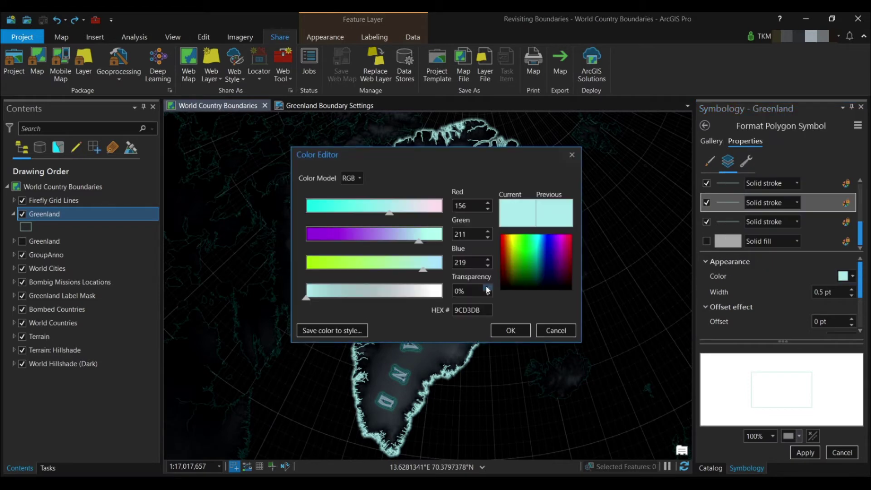
double_click(469, 294)
text(10)
click(510, 330)
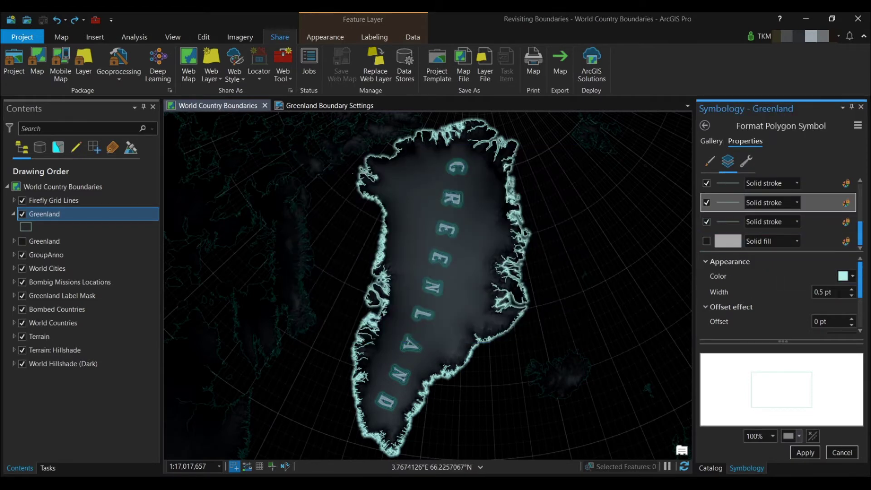
Set the second-lowest stroke's width to 0.45 pt and its offset to 0.5 pt.
double_click(818, 292)
double_click(815, 322)
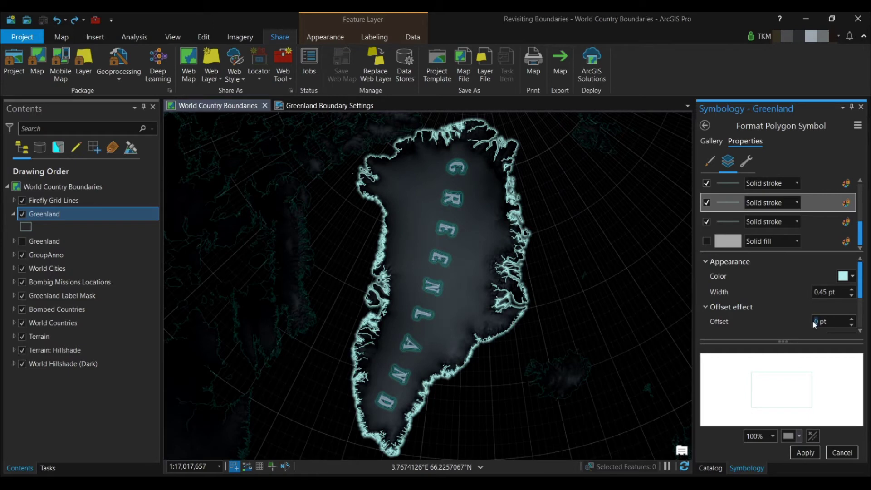
text(0.5)
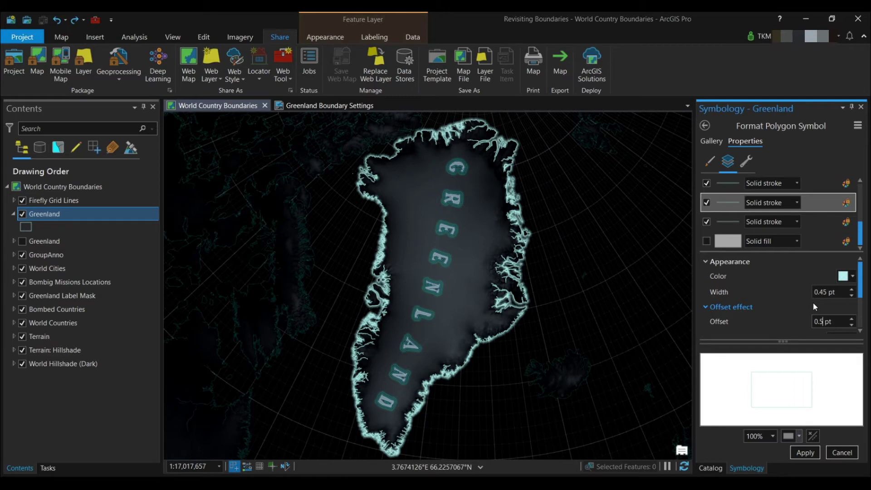
Set the color transparency of the third solid stroke from the bottom of the stack to 20%.
click(803, 183)
click(846, 276)
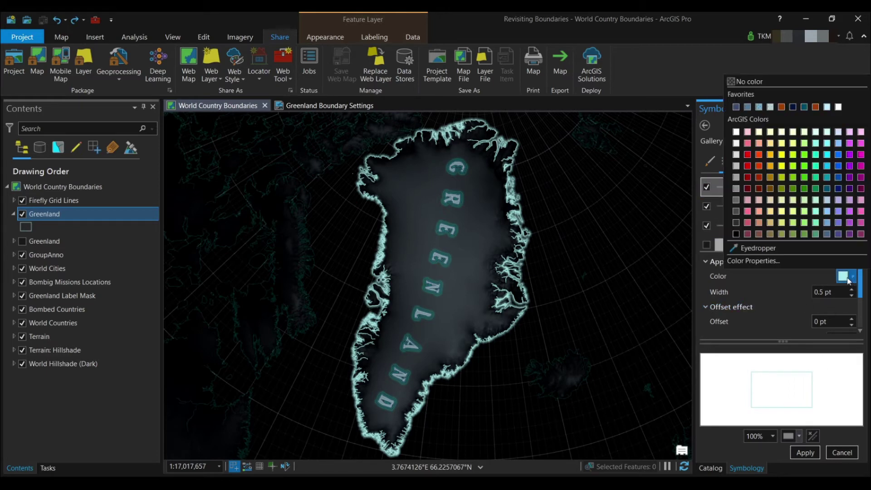
click(753, 261)
click(474, 291)
drag(464, 291, 440, 293)
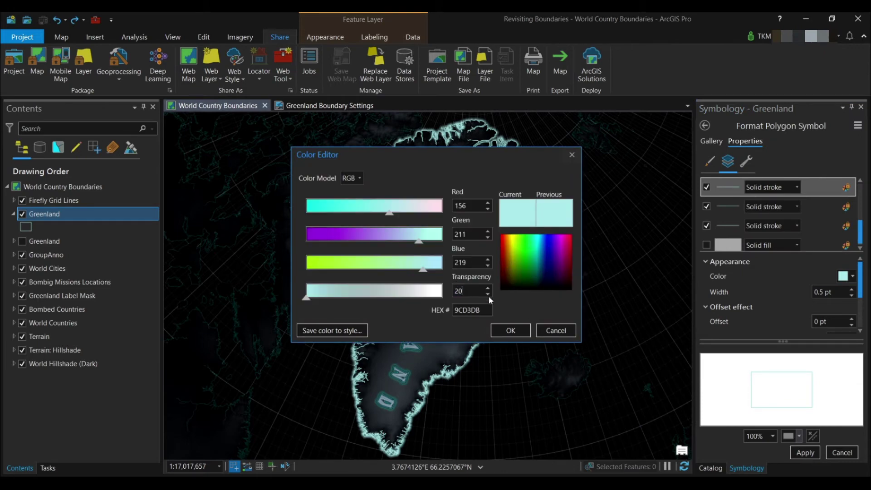
click(518, 331)
Set the third-lowest stroke's width to 0.4 pt and its offset to 1 pt.
drag(821, 293, 815, 296)
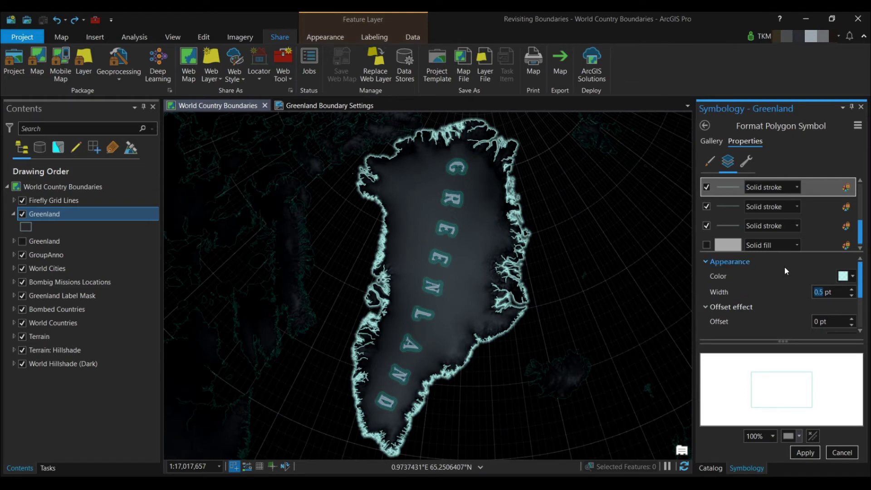
key(BackSpace)
text(0.4)
key(Tab)
text(1)
drag(862, 284, 863, 298)
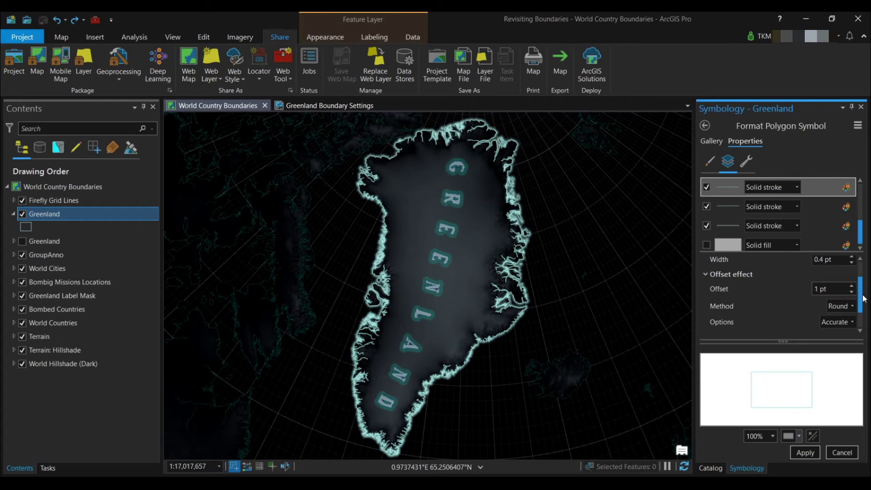
drag(864, 298, 862, 271)
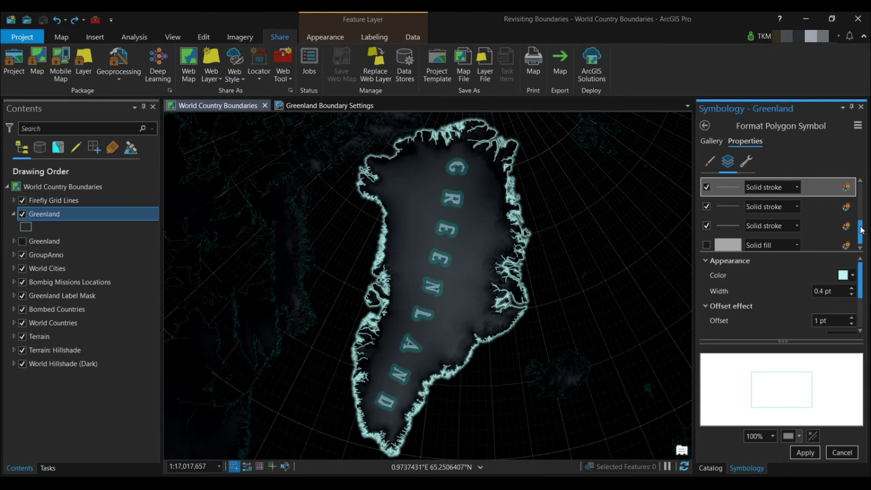
Set the color transparency of the fourth solid stroke from the bottom of the stack to 30%.
scroll(837, 204, up, 2)
click(837, 204)
click(846, 275)
click(778, 467)
double_click(468, 291)
text(30)
click(518, 330)
Set the fourth-lowest stroke's width to 0.35 pt and its offset to 1.5 pt.
drag(824, 291, 809, 289)
text(0.35)
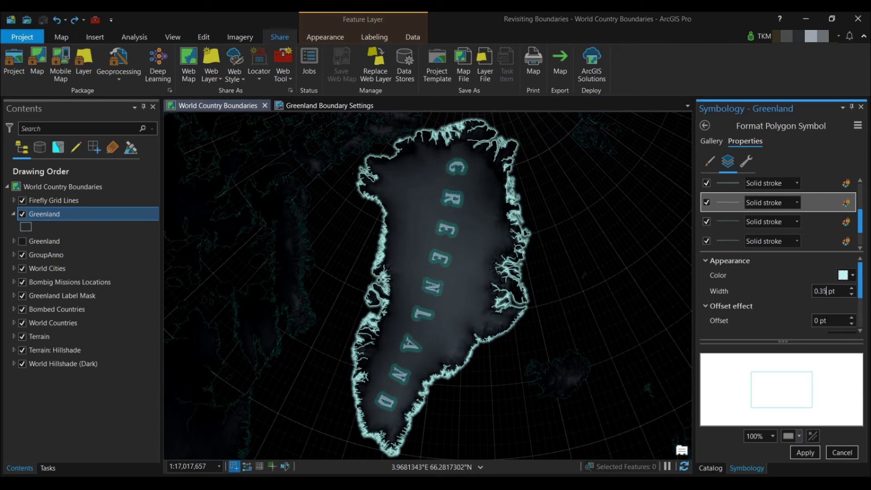
drag(818, 320, 809, 349)
text(1.5)
Set the color transparency of the fifth solid stroke from the bottom of the stack to 40%.
click(818, 185)
drag(824, 291, 793, 294)
click(844, 275)
click(778, 467)
double_click(464, 290)
text(40)
click(513, 330)
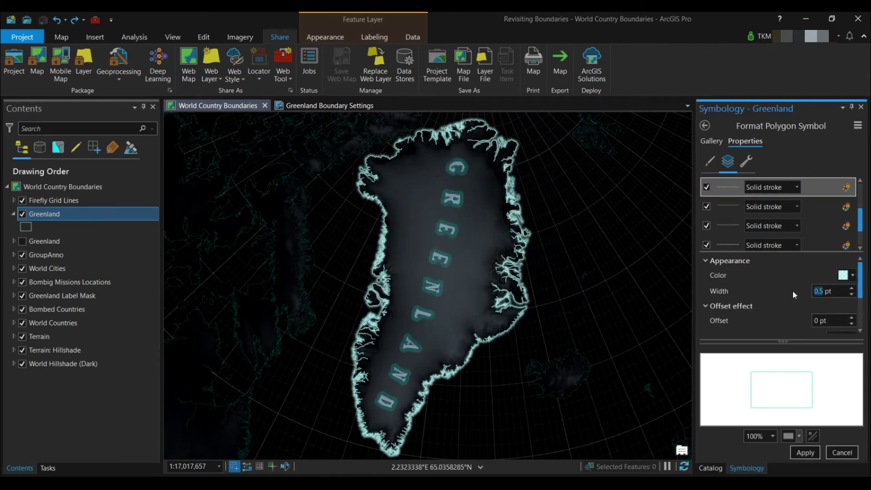
Set the fifth-lowest stroke's width to 0.3 pt and its offset to 2 pt, and inspect the symbol preview.
text(0.3)
drag(821, 321, 802, 315)
text(2)
scroll(792, 361, up, 10)
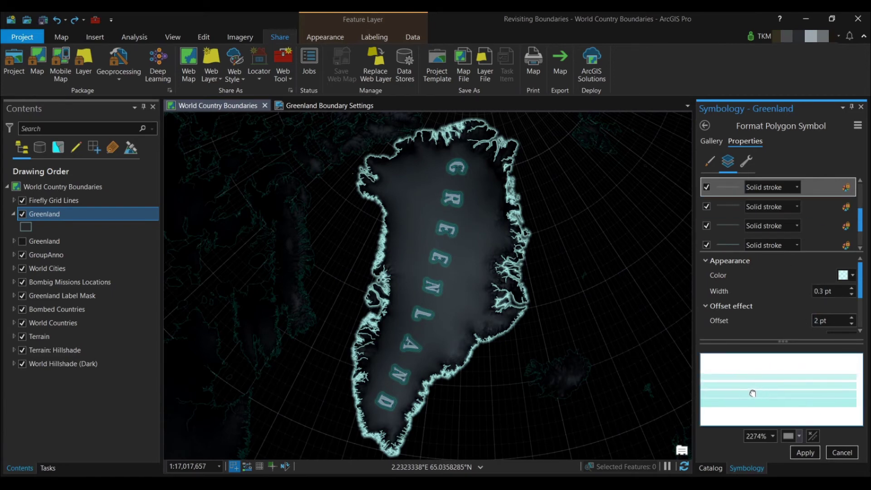
drag(752, 393, 759, 408)
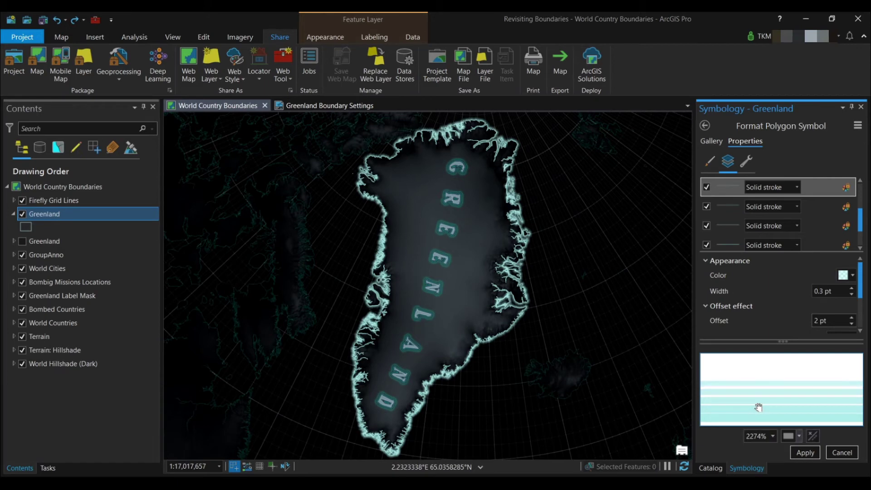
Make the sixth solid stroke from the bottom of the stack more transparent and set its width to 0.25 pt.
click(816, 211)
click(844, 275)
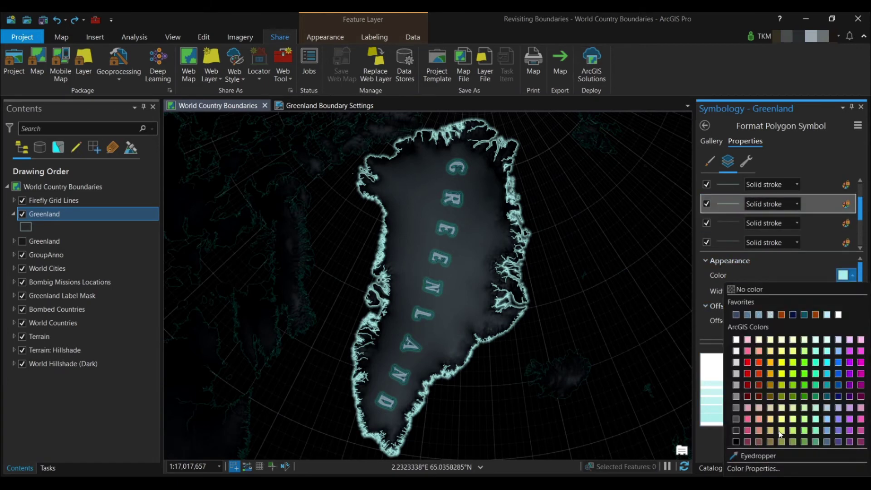
click(753, 468)
click(508, 329)
click(813, 293)
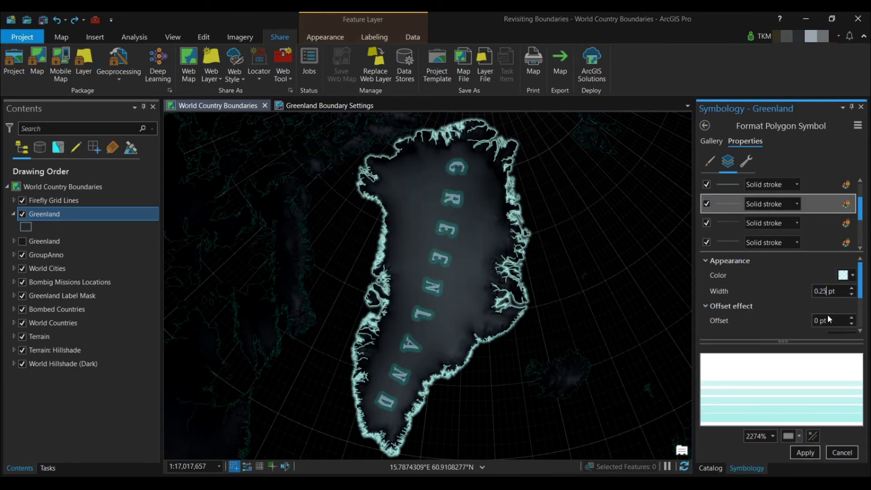
Make the third solid stroke from the top of the stack more transparent and set its width to 0.2 pt.
scroll(814, 190, up, 1)
click(817, 226)
click(845, 275)
click(761, 465)
click(508, 329)
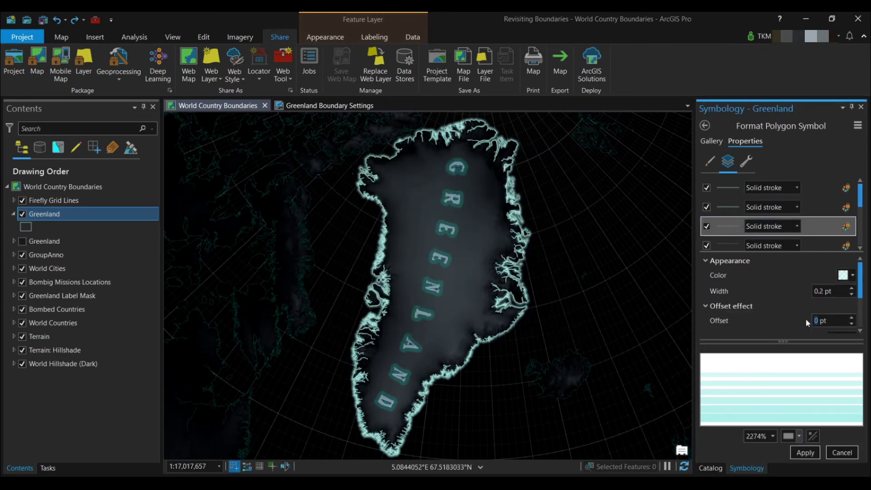
Make the second solid stroke from the top of the stack more transparent and set its width to 0.15 pt.
click(816, 204)
click(845, 275)
click(761, 465)
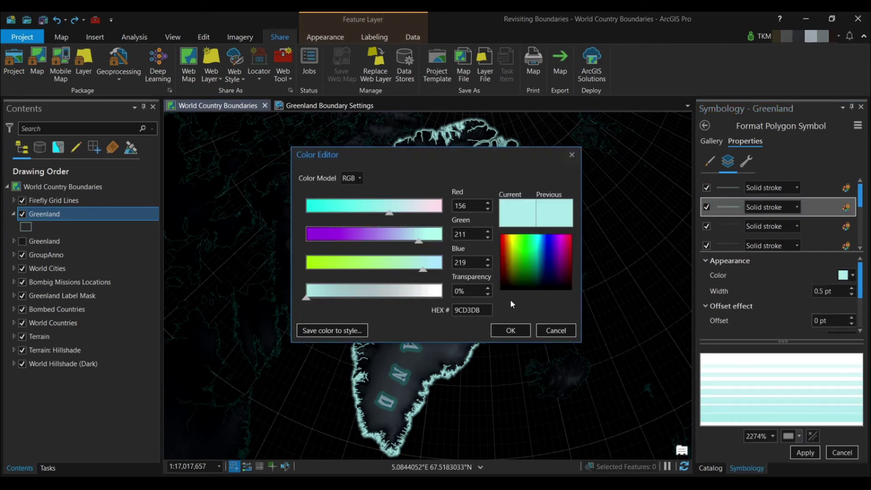
key(Return)
click(819, 291)
text(1)
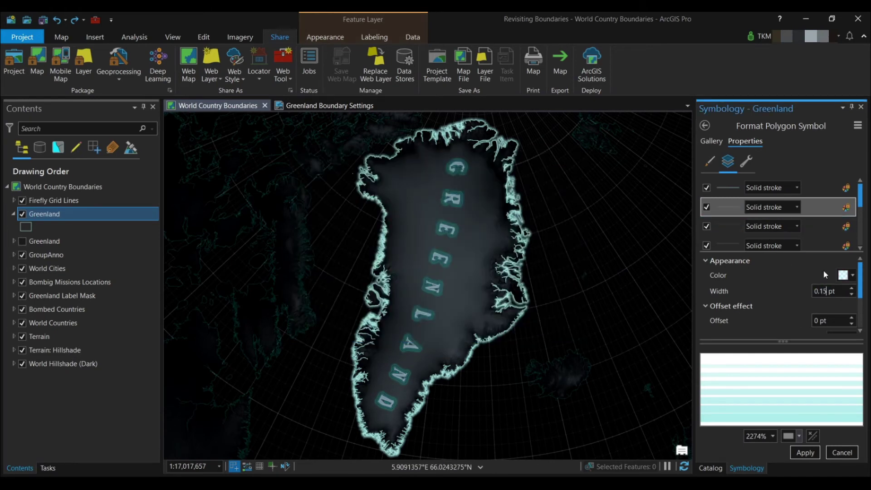
Raise the color transparency of the topmost solid stroke so it is the faintest of the stack.
click(819, 186)
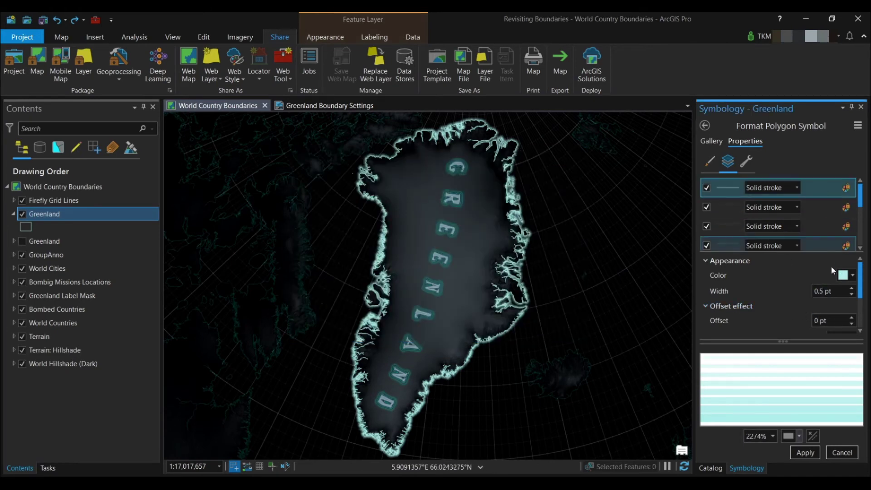
click(850, 277)
click(757, 467)
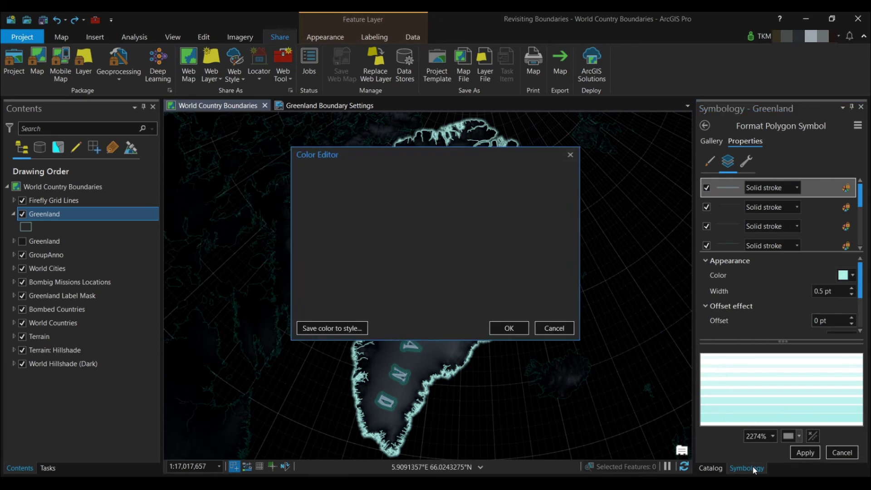
double_click(468, 294)
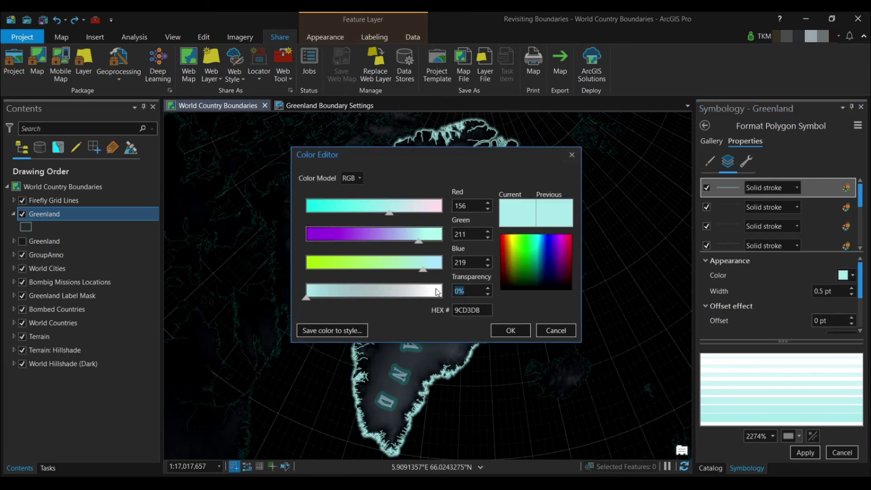
click(510, 330)
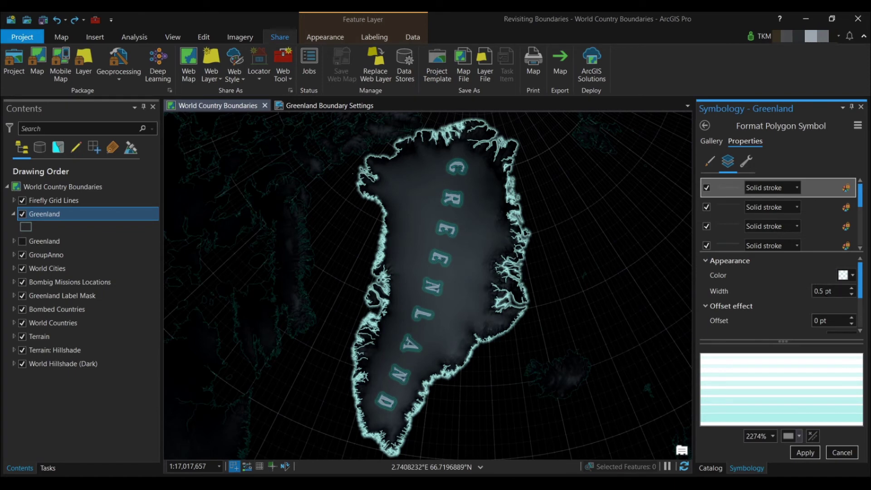
Set the topmost stroke's width to 0.1 pt and its offset to 4 pt, and check the symbol preview.
double_click(814, 292)
text(0.1)
double_click(813, 321)
scroll(798, 399, down, 2)
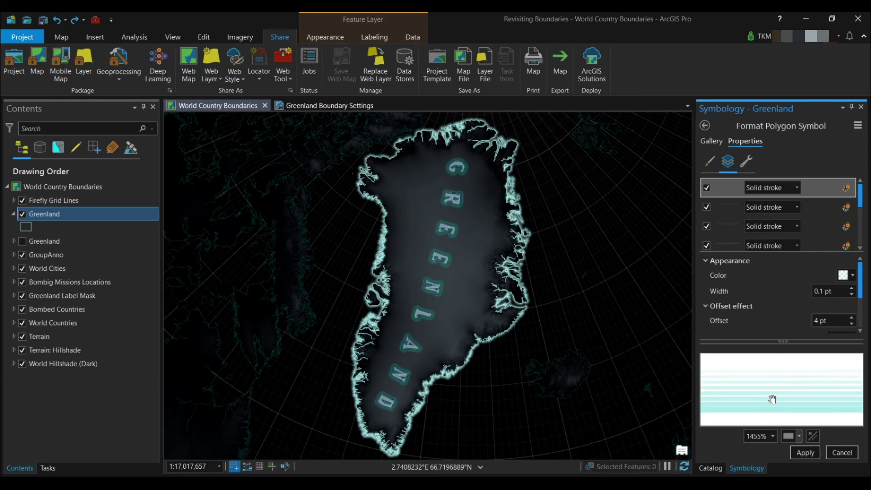
Apply the stroke settings to the Greenland layer and save its polygon symbol to the Favorites style as TKM Special.
click(809, 325)
click(806, 456)
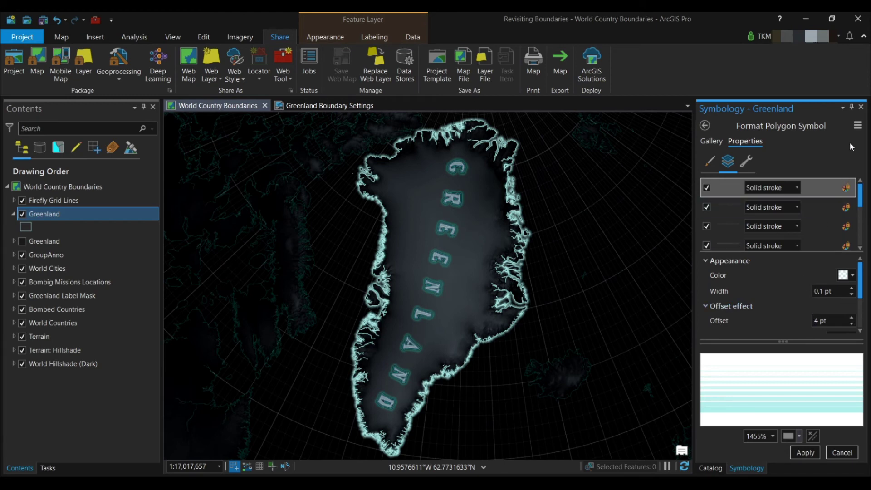
click(858, 126)
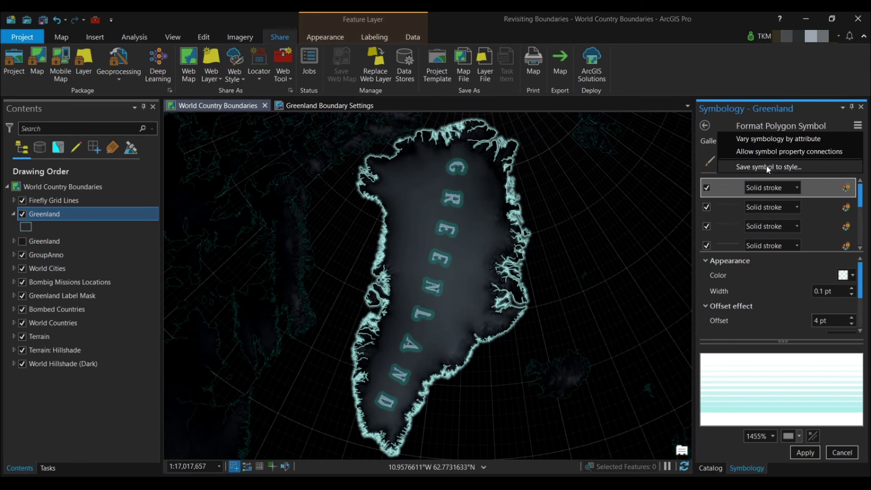
click(858, 127)
click(858, 126)
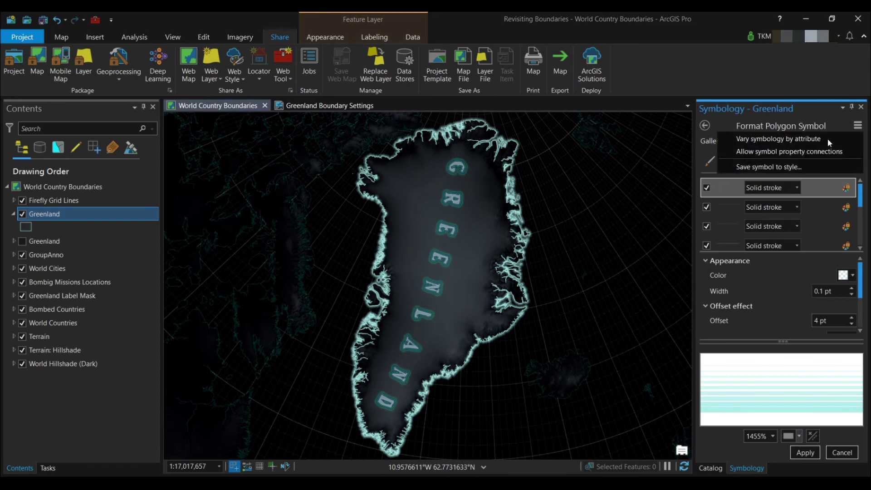
click(753, 167)
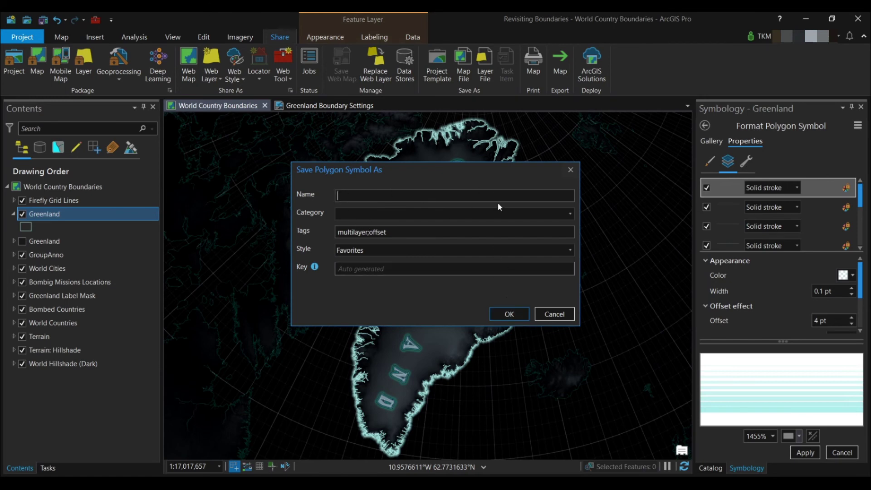
text(TKM Special)
click(514, 315)
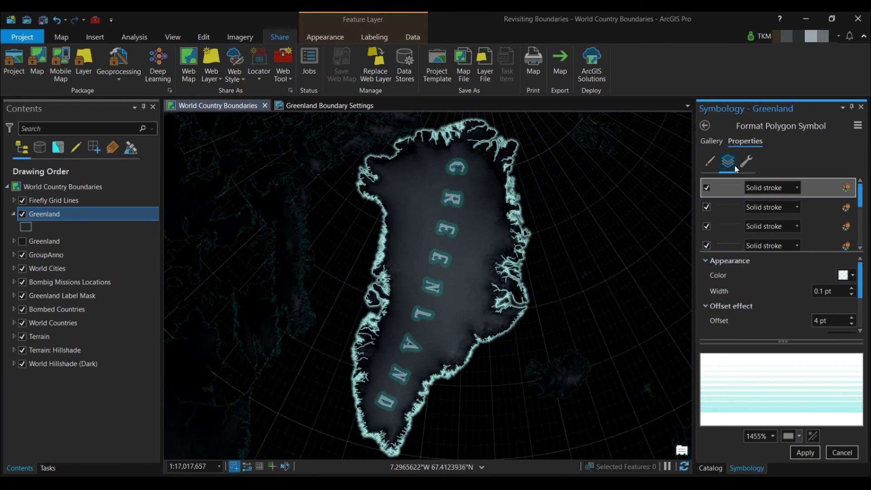
Assign the inward symbol from the Favorites gallery to the Greenland layer.
click(711, 141)
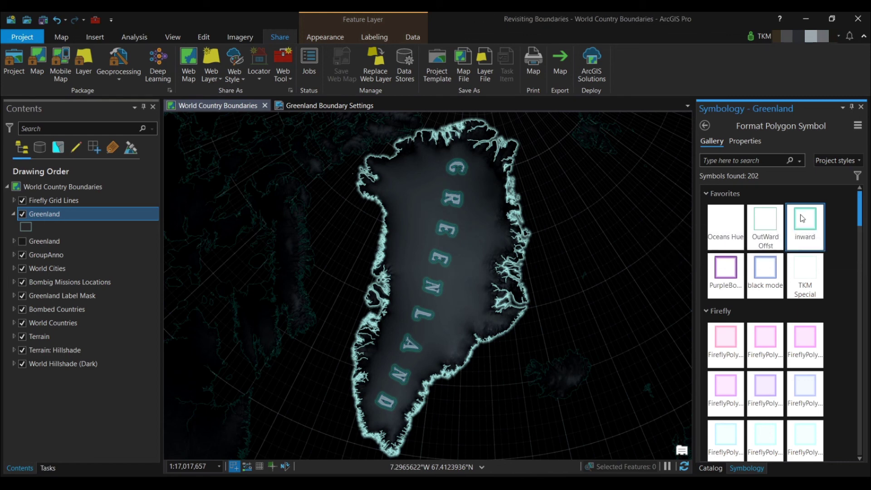
click(805, 223)
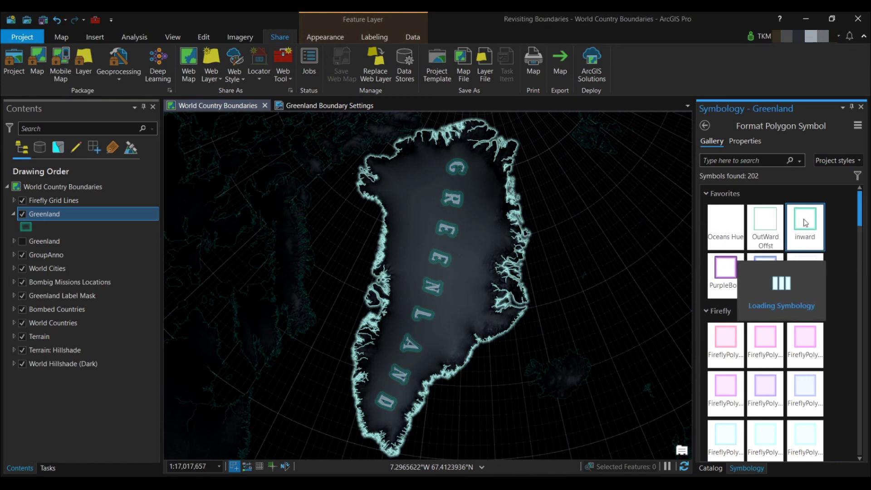